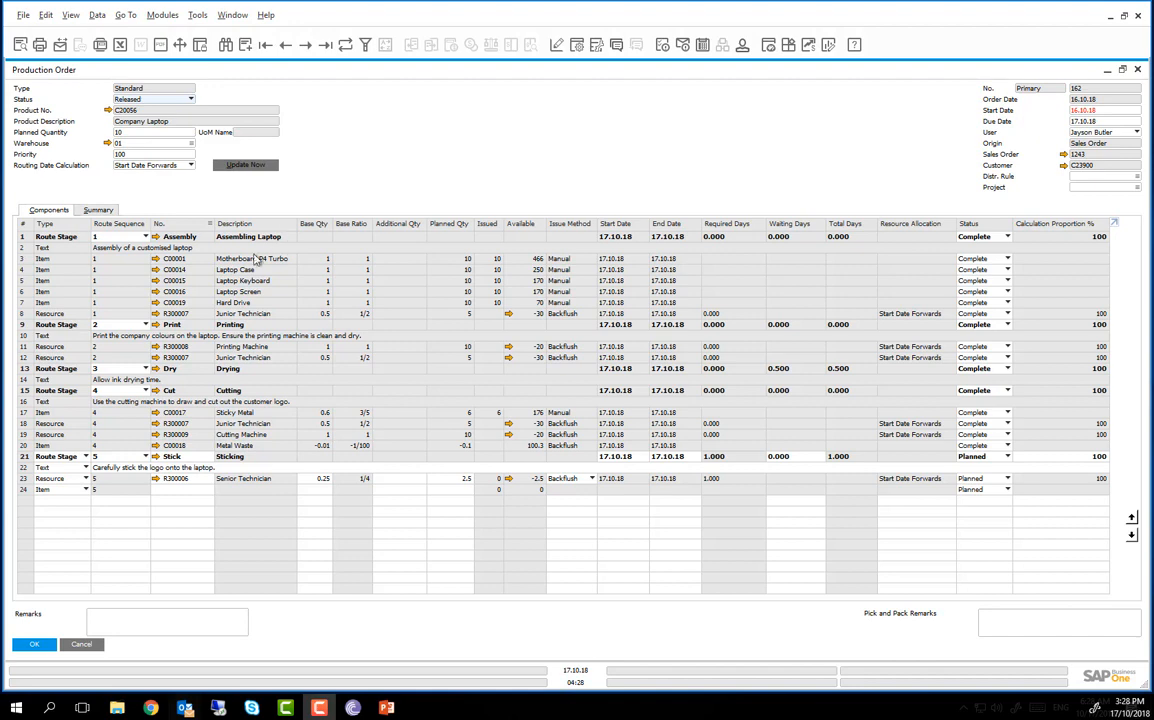
Set the Sticking route stage's status to In Progress, then to Complete, accepting the update of dates and resource allocation
{"action": "left_click", "coordinate": [24, 457]}
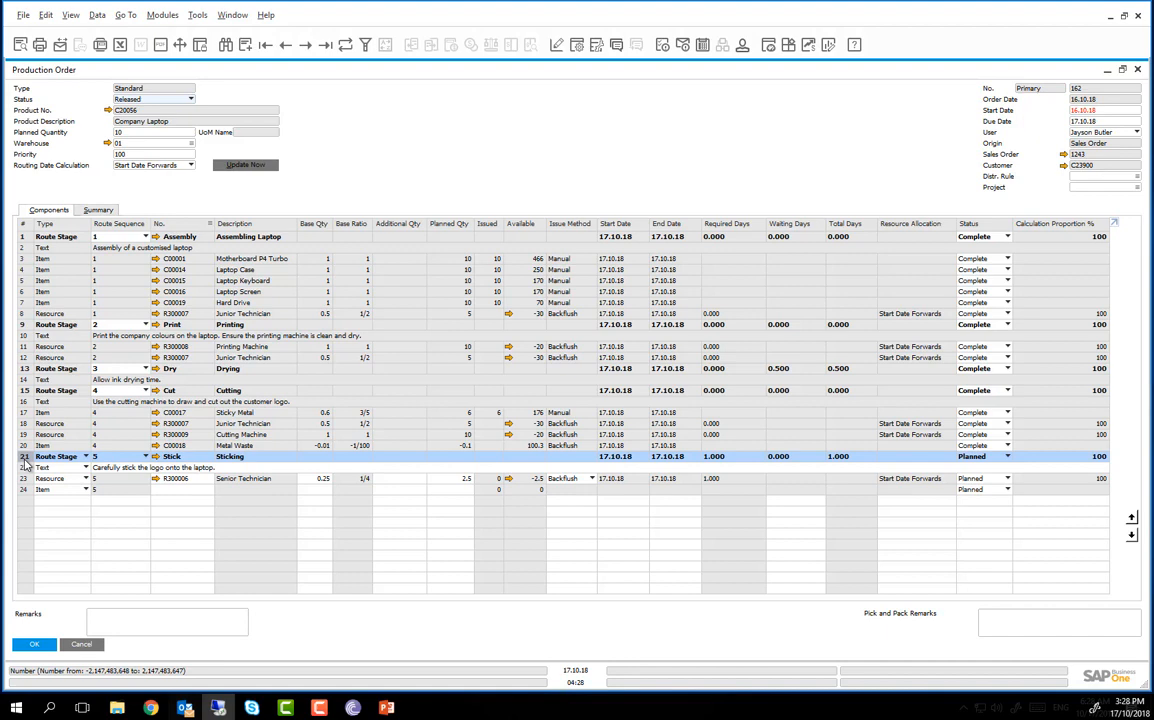
{"action": "left_click", "coordinate": [1005, 458]}
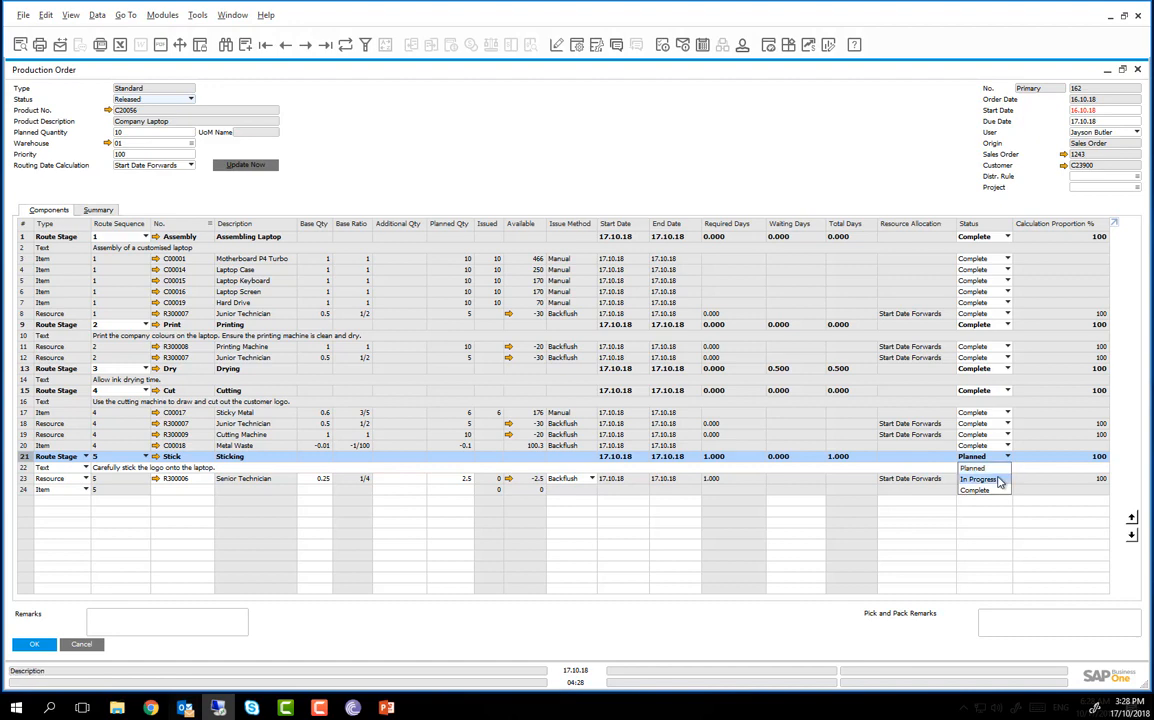
{"action": "left_click", "coordinate": [1000, 478]}
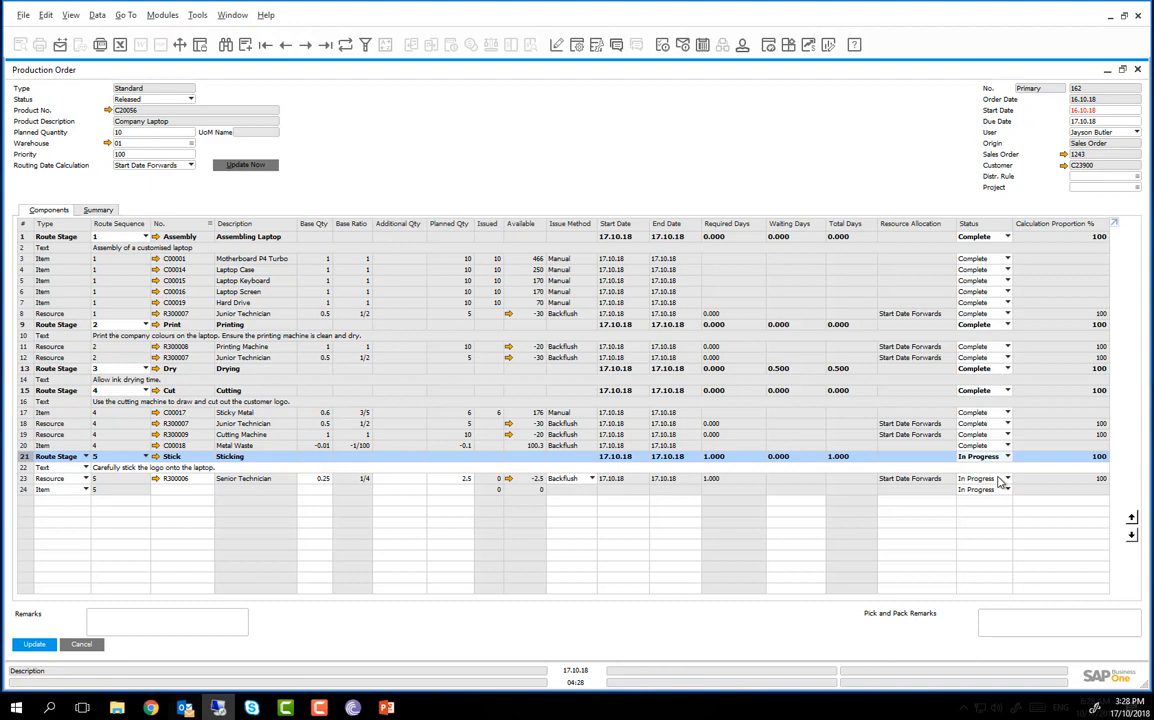
{"action": "left_click", "coordinate": [1005, 457]}
{"action": "left_click", "coordinate": [1004, 488]}
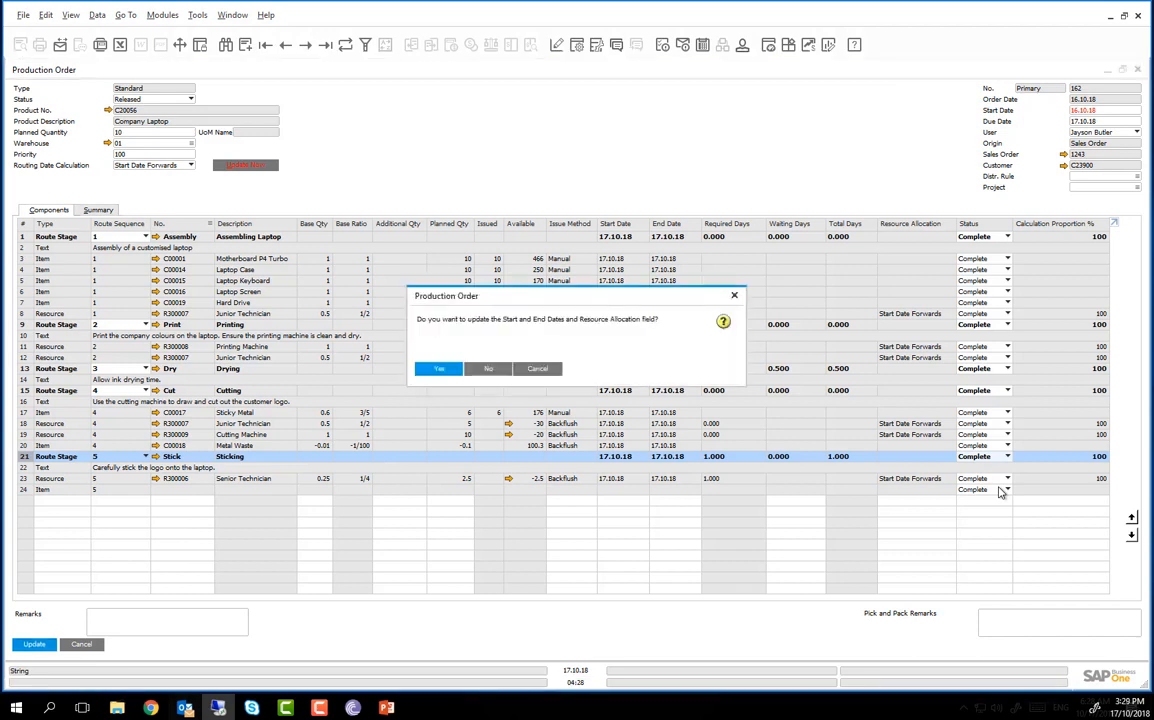
{"action": "key", "text": "Return"}
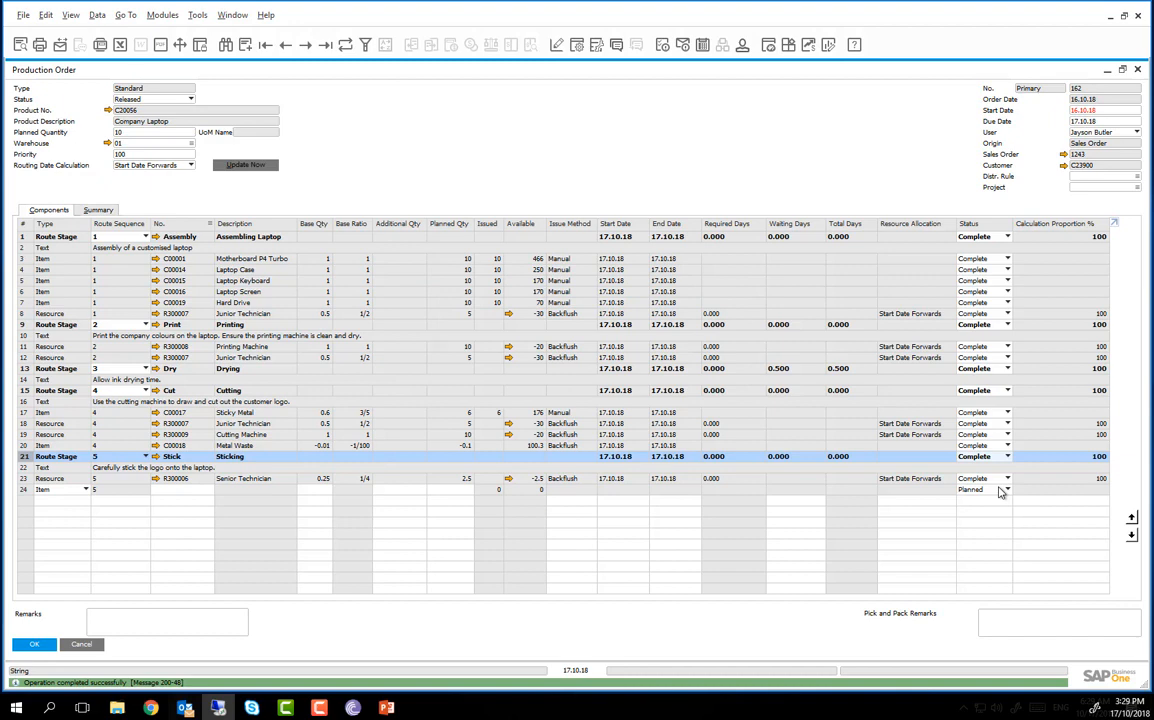
Report completion of the production order and submit the receipt from production for the Company Laptop and Metal Waste items
{"action": "right_click", "coordinate": [615, 193]}
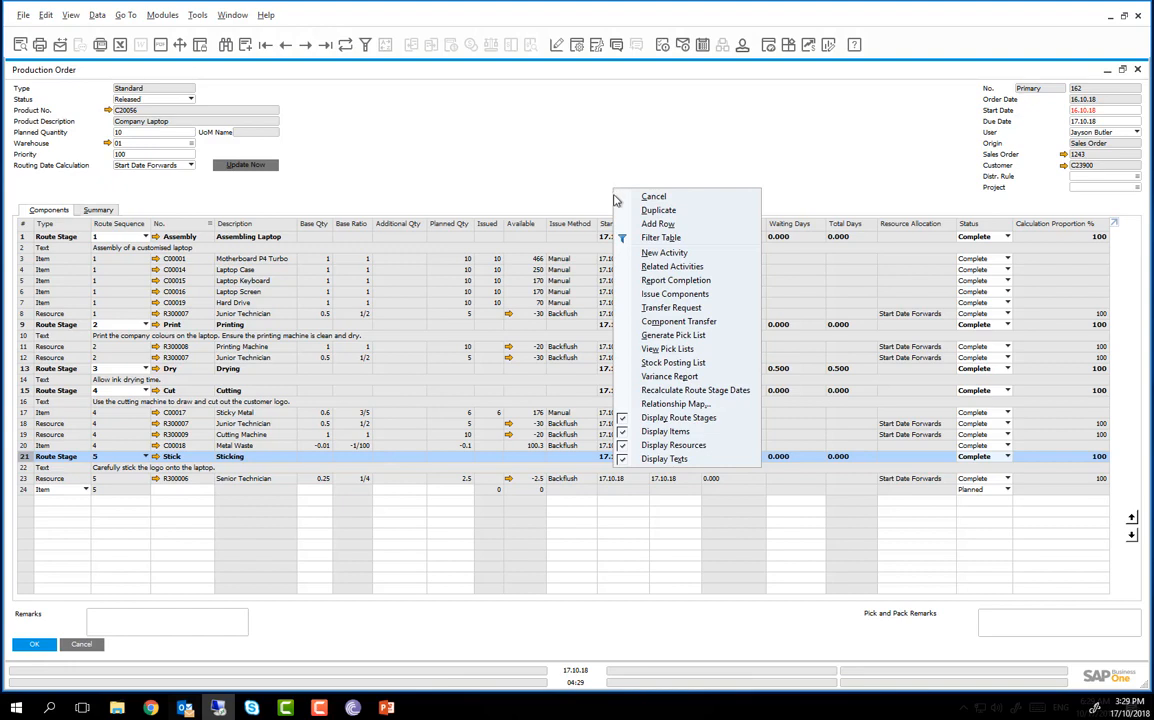
{"action": "left_click", "coordinate": [647, 284]}
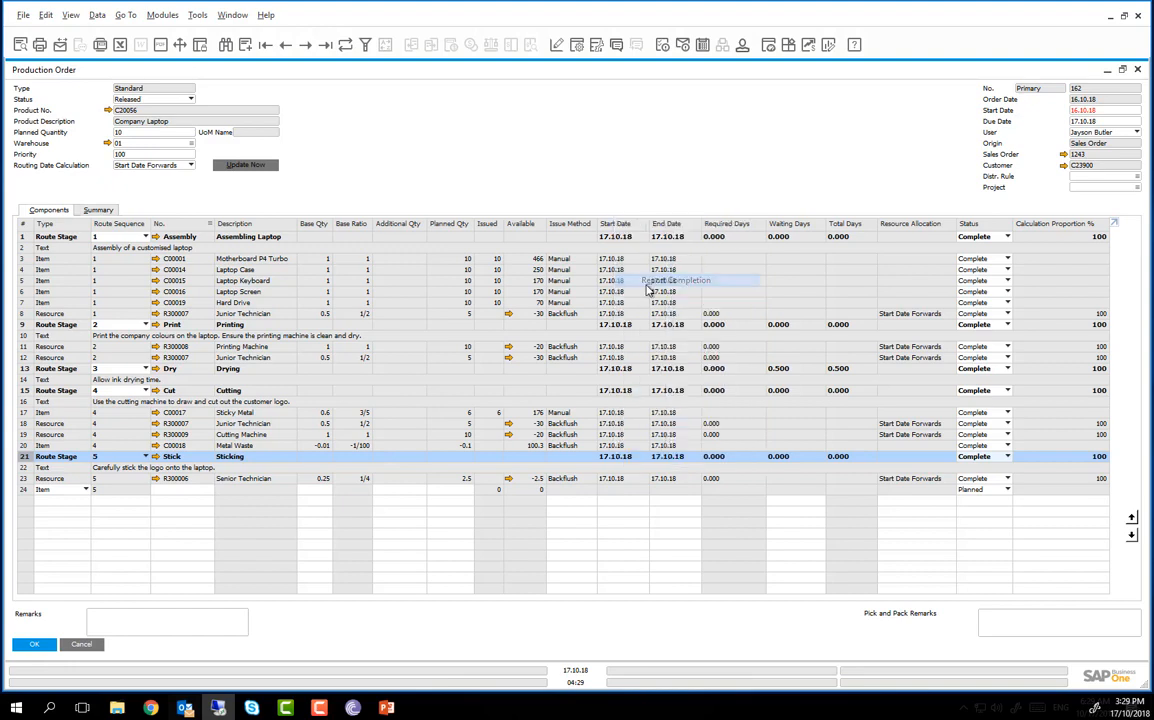
{"action": "left_click", "coordinate": [815, 237]}
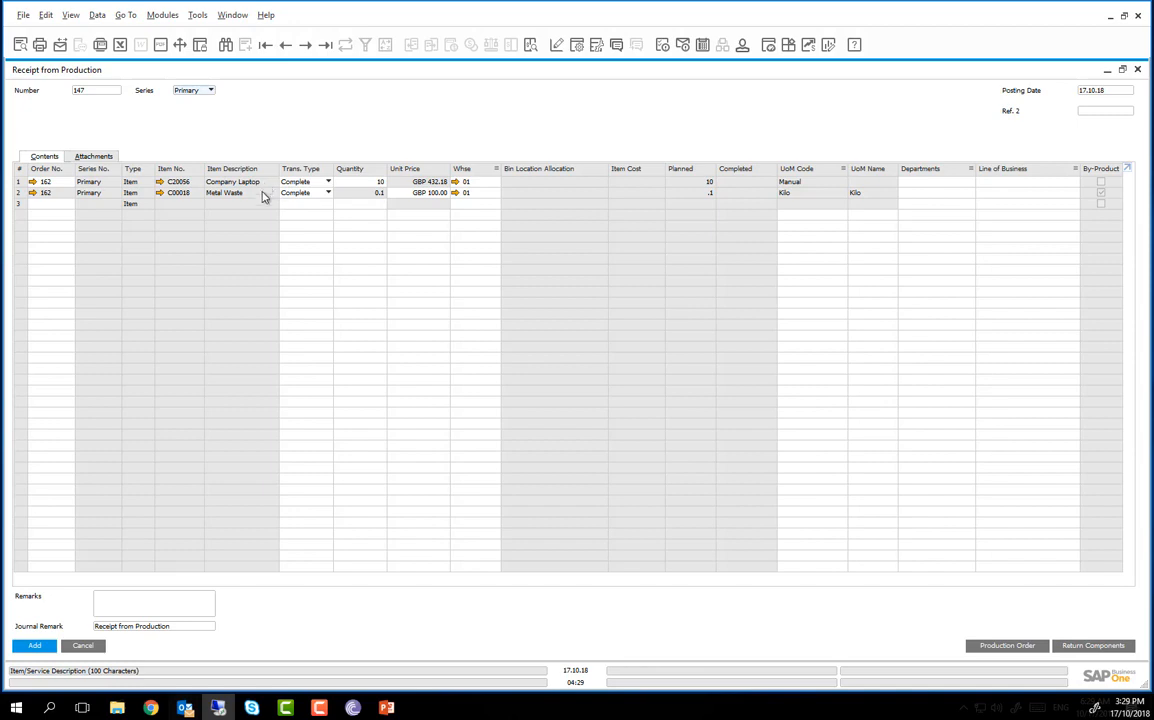
{"action": "key", "text": "Return"}
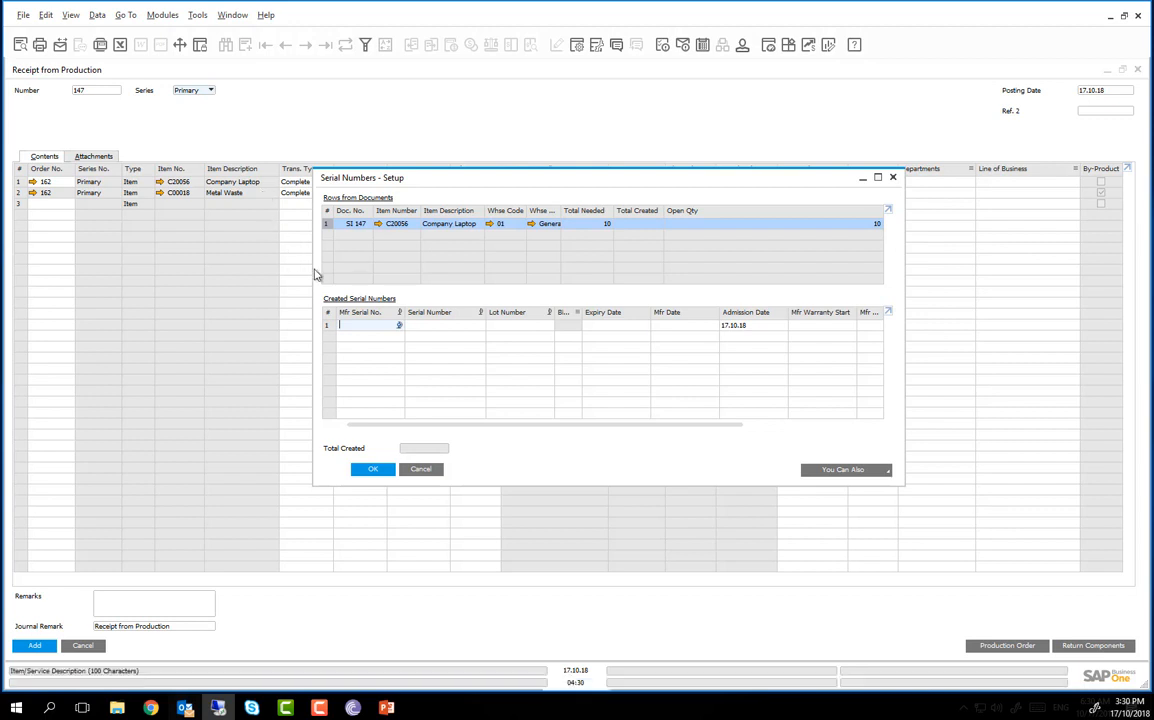
Define the automatic serial number for the Company Laptop as the string SER followed by an incrementing number starting at 210981
{"action": "left_click", "coordinate": [843, 470]}
{"action": "left_click", "coordinate": [833, 484]}
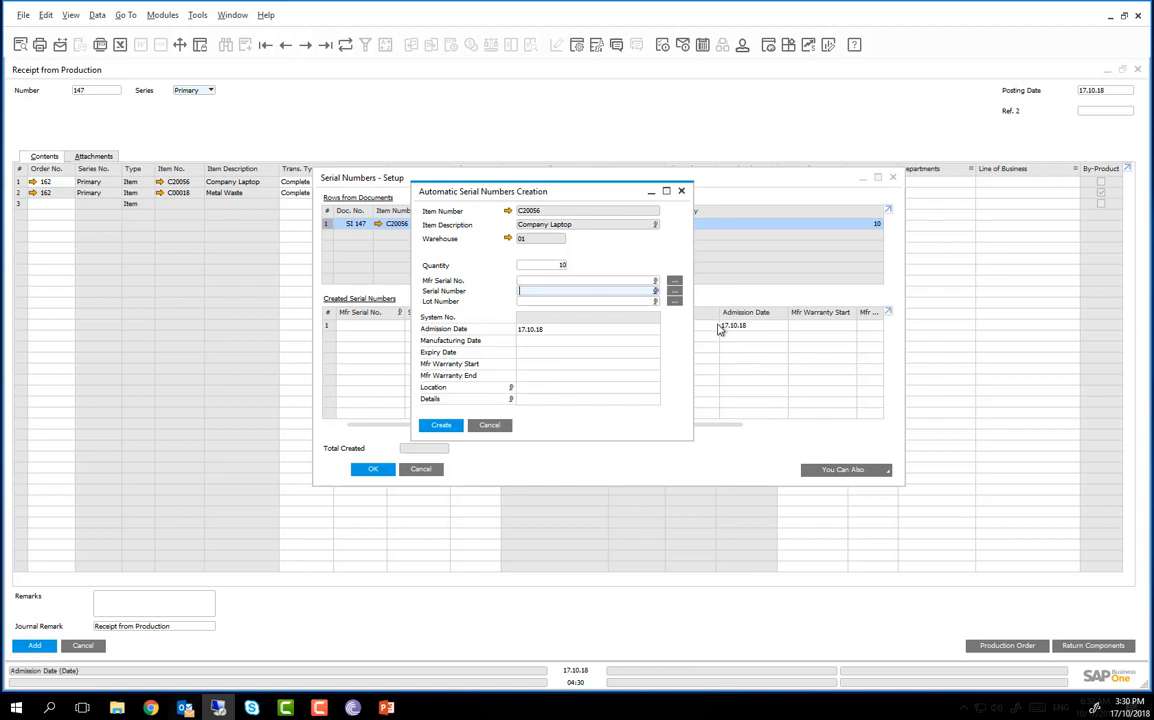
{"action": "left_click", "coordinate": [675, 291]}
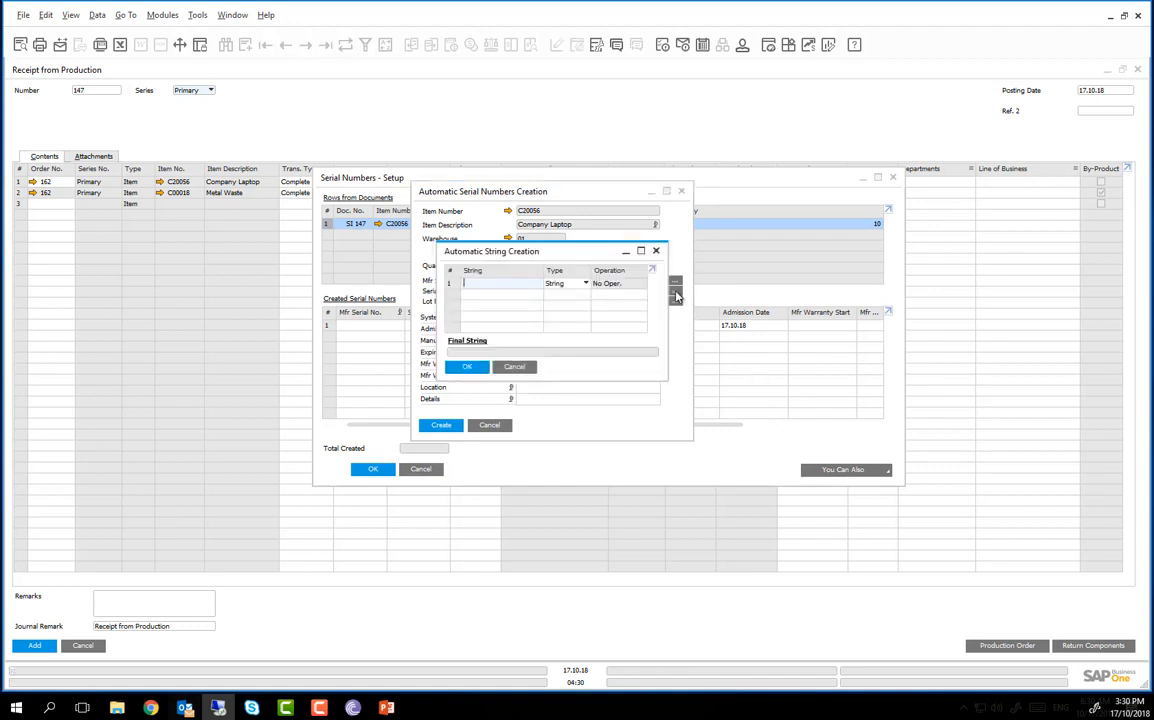
{"action": "type", "text": "SER"}
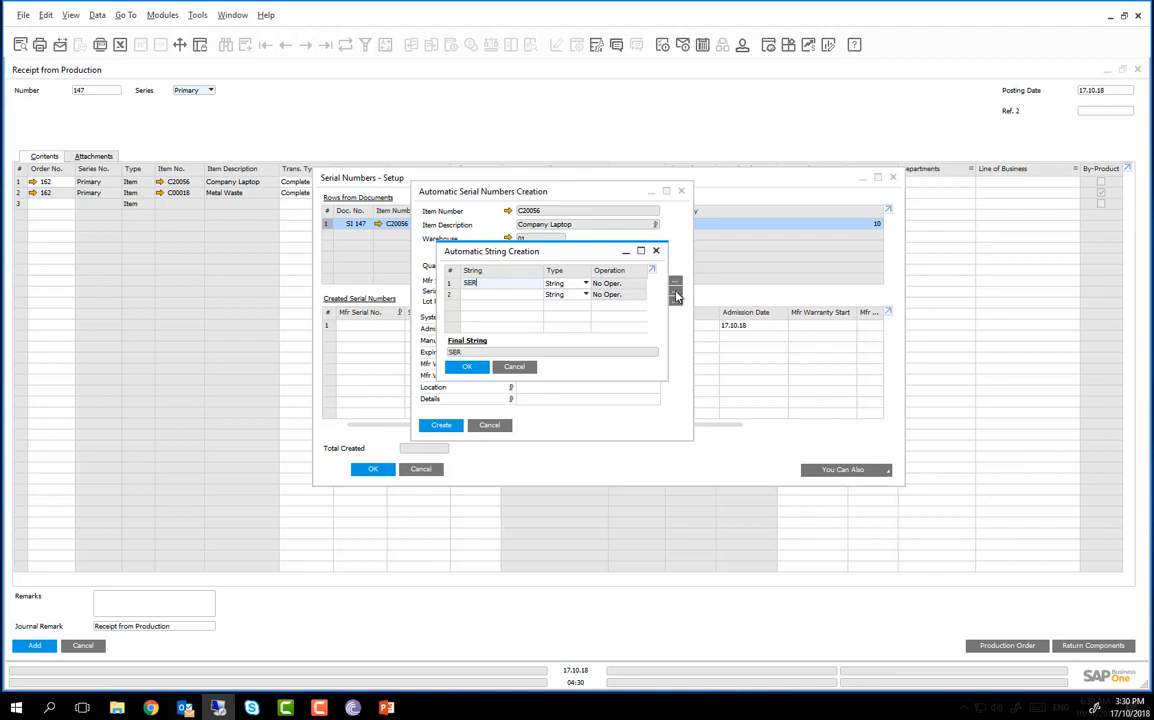
{"action": "left_click", "coordinate": [533, 296]}
{"action": "type", "text": "210981"}
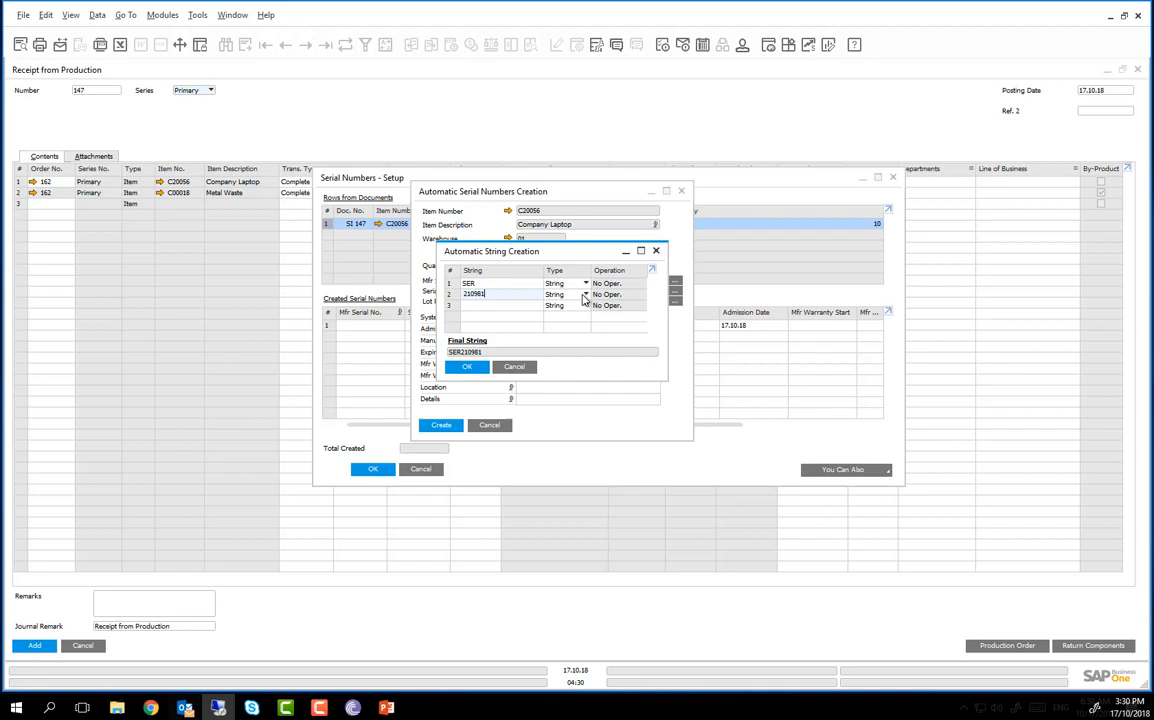
{"action": "left_click", "coordinate": [585, 294]}
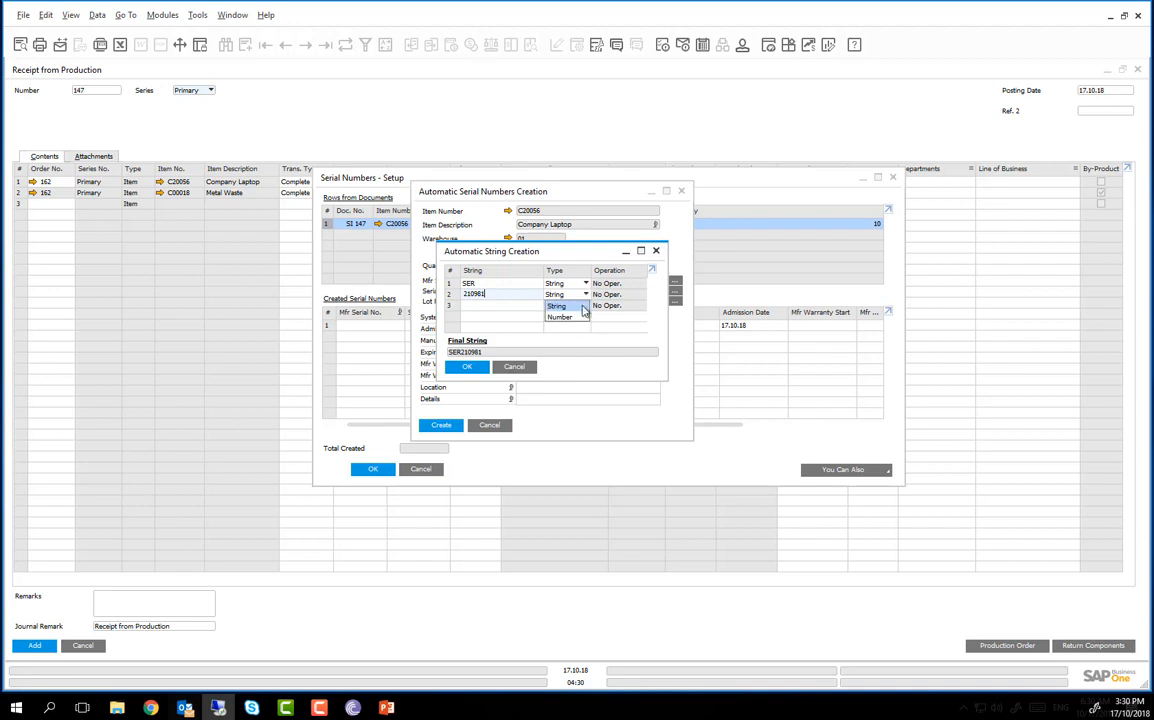
{"action": "left_click", "coordinate": [580, 318]}
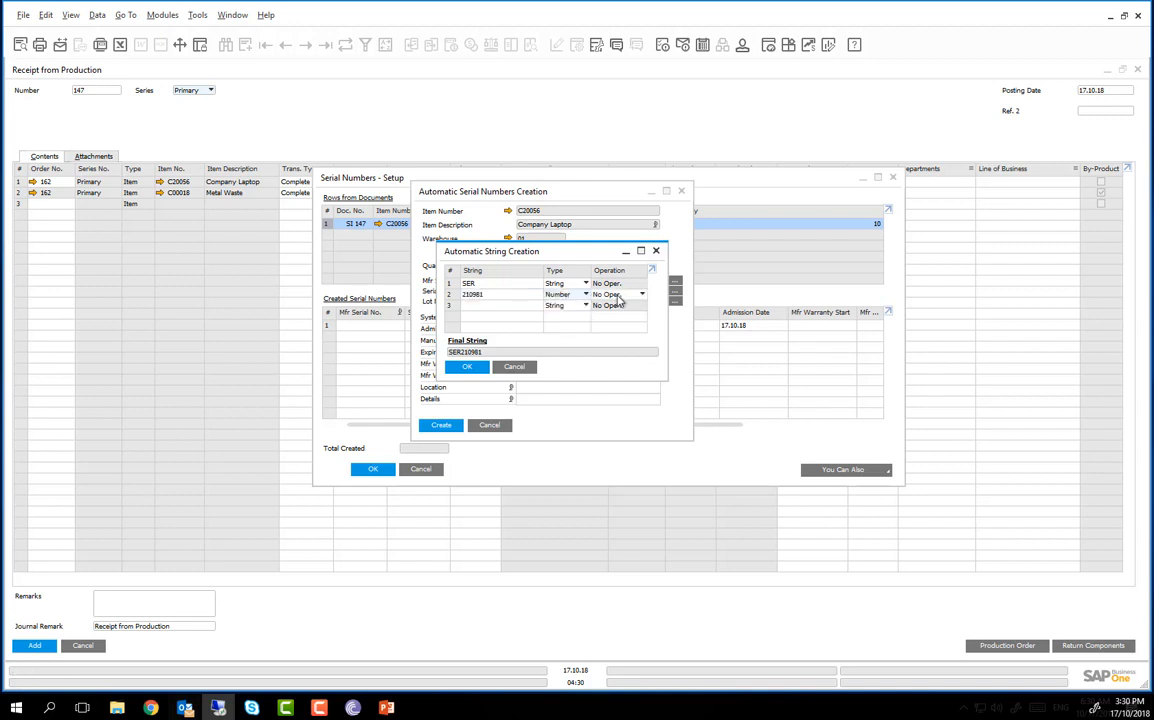
{"action": "left_click", "coordinate": [619, 297]}
{"action": "left_click", "coordinate": [617, 317]}
{"action": "key", "text": "Return"}
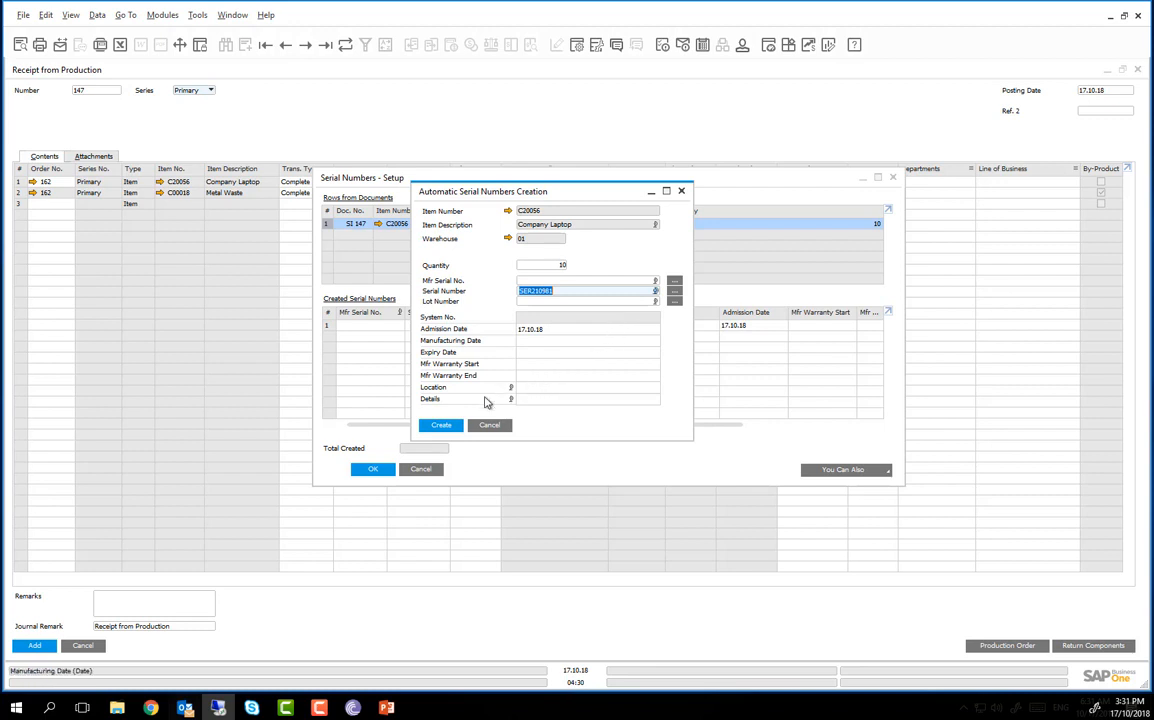
Create the serial numbers for the 10 Company Laptops and save the serial number setup
{"action": "left_click", "coordinate": [442, 425]}
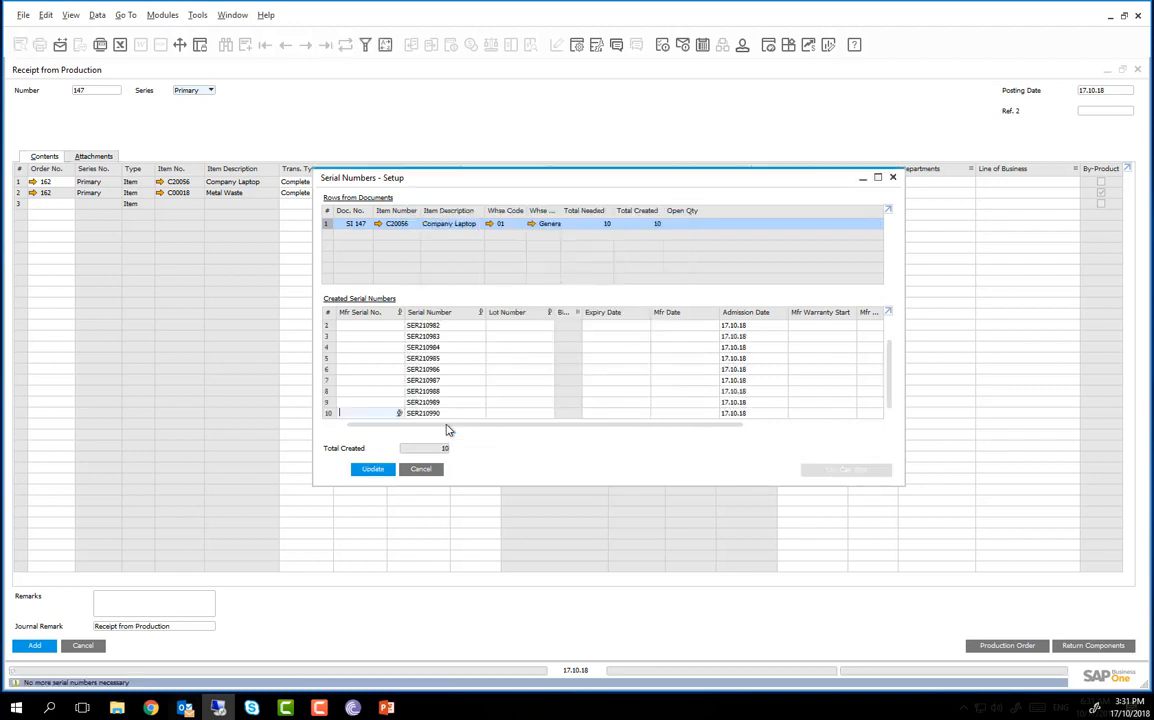
{"action": "left_click", "coordinate": [384, 471]}
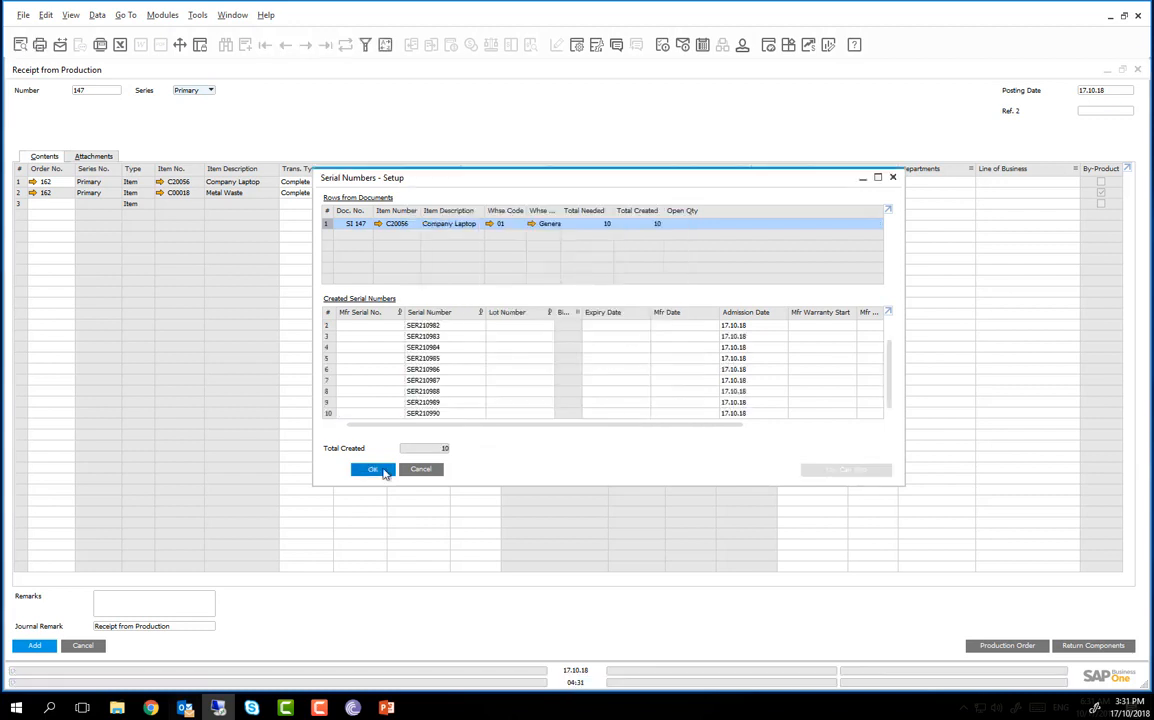
{"action": "left_click", "coordinate": [384, 472]}
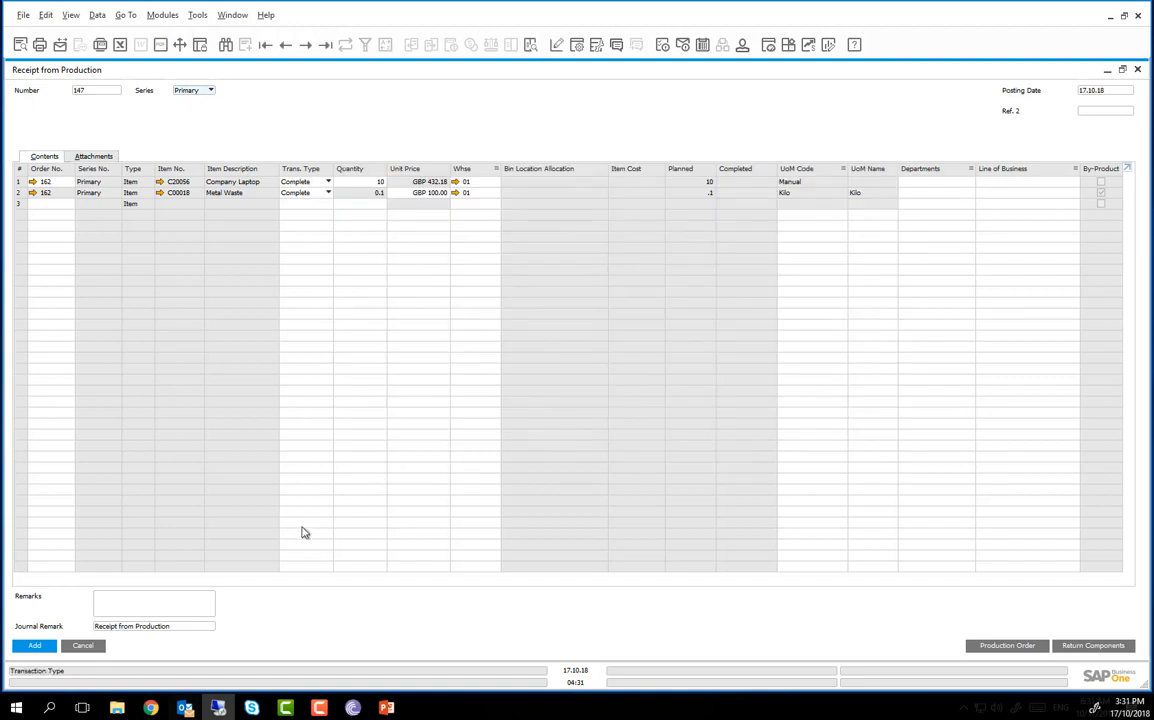
Add the receipt from production and return to the production order
{"action": "left_click", "coordinate": [52, 646]}
{"action": "key", "text": "Return"}
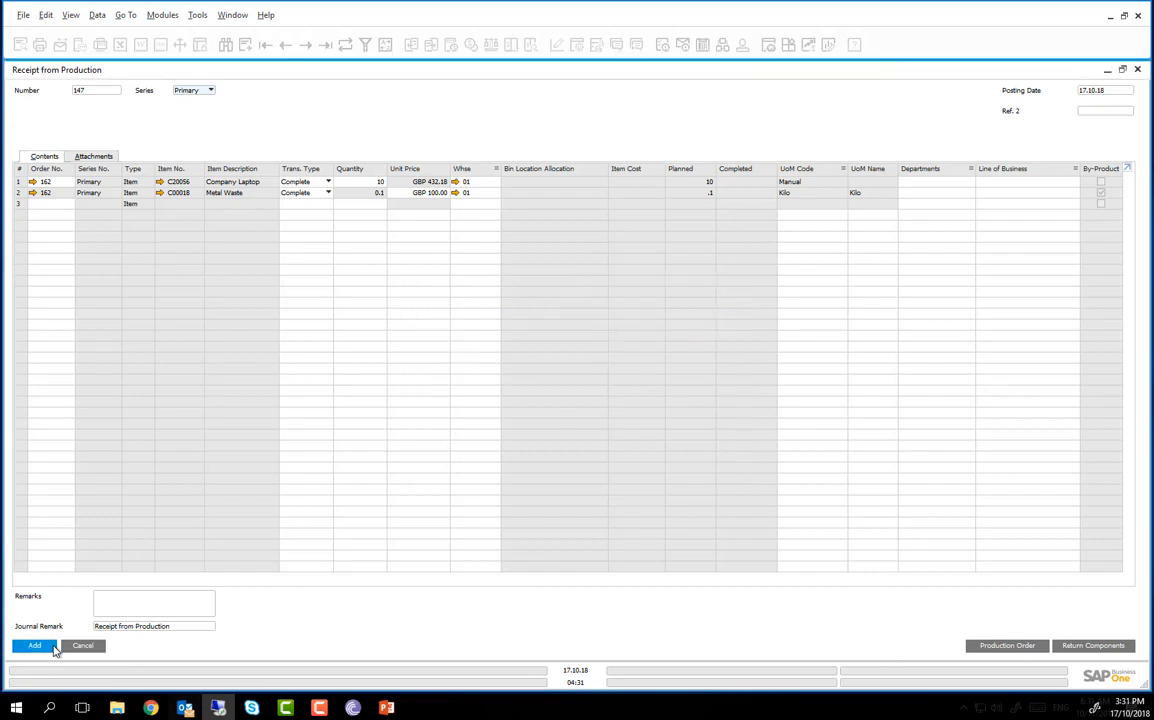
{"action": "left_click", "coordinate": [84, 647]}
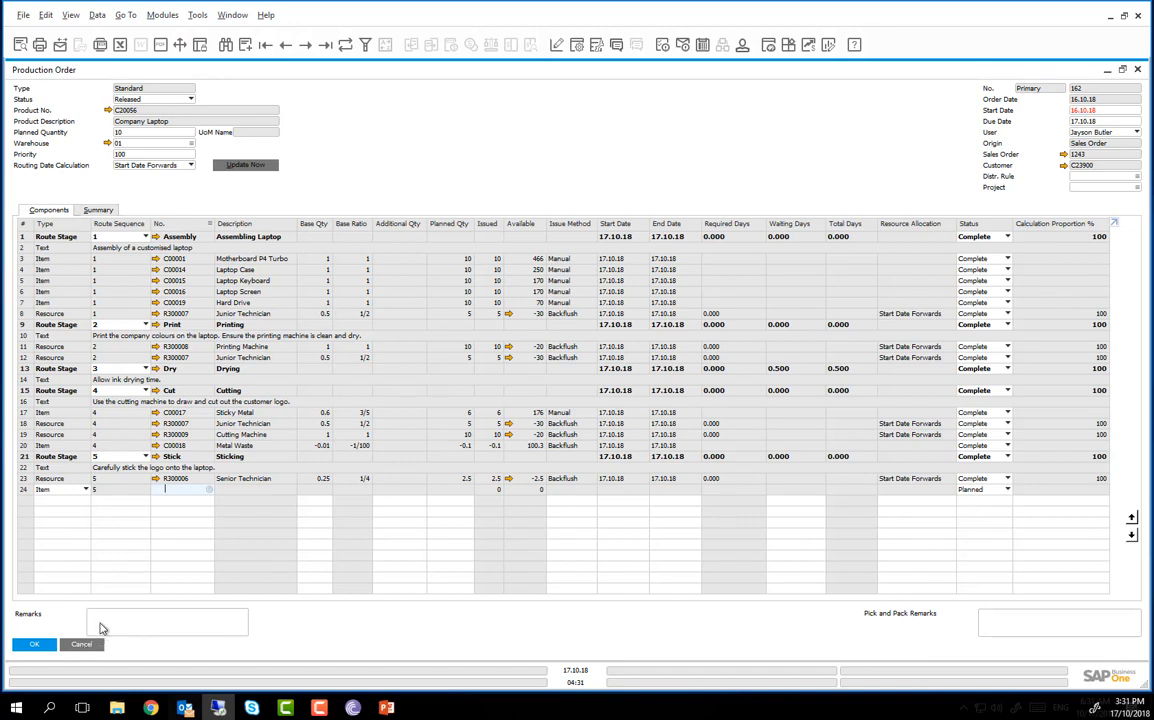
In the production order's summary, examine the stock postings behind the actual item component cost and actual resource component cost
{"action": "left_click", "coordinate": [100, 210]}
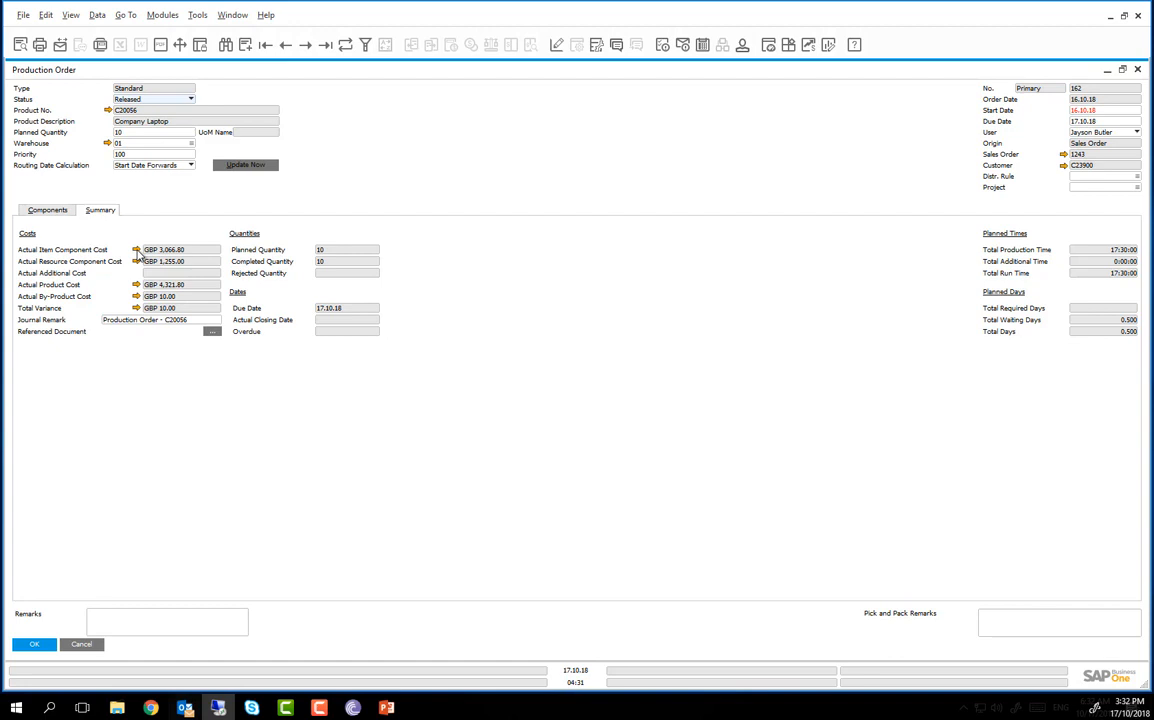
{"action": "left_click", "coordinate": [139, 252]}
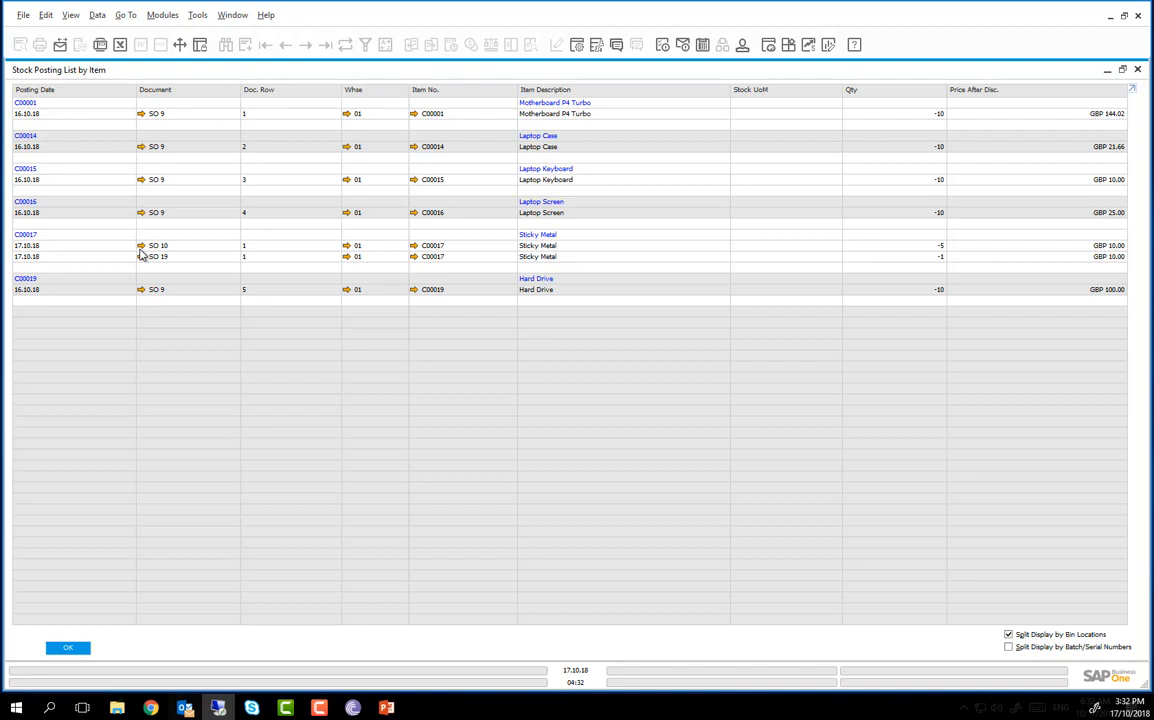
{"action": "left_click", "coordinate": [141, 256]}
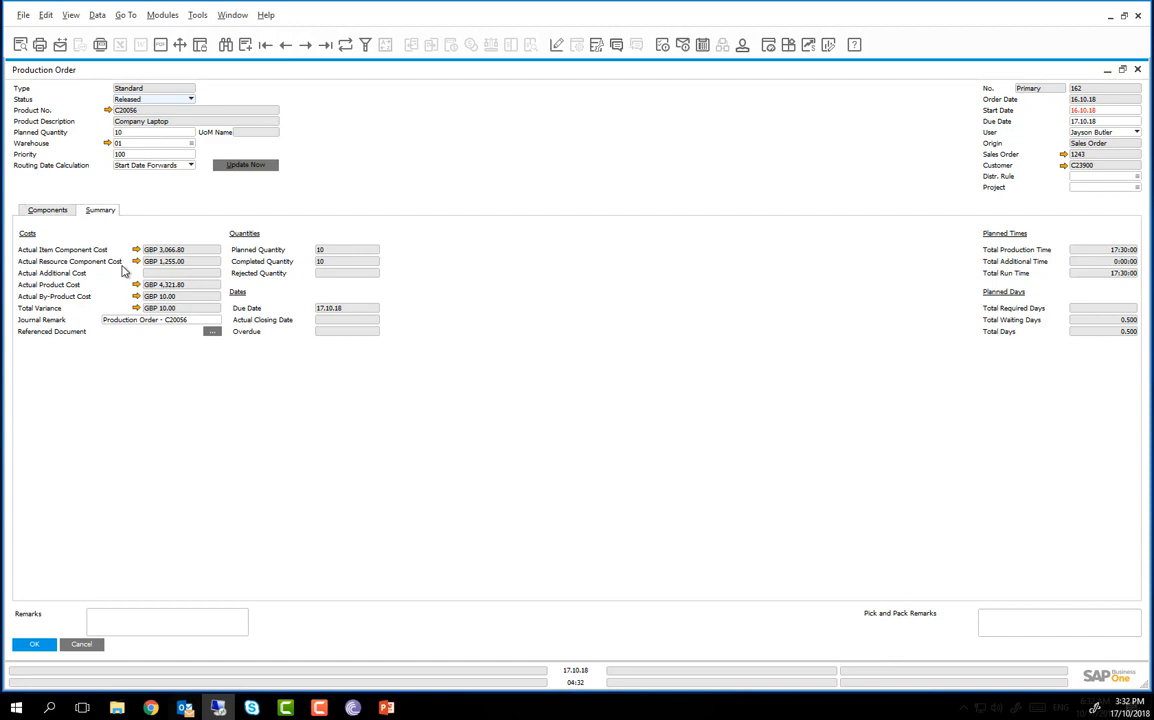
{"action": "left_click", "coordinate": [137, 262]}
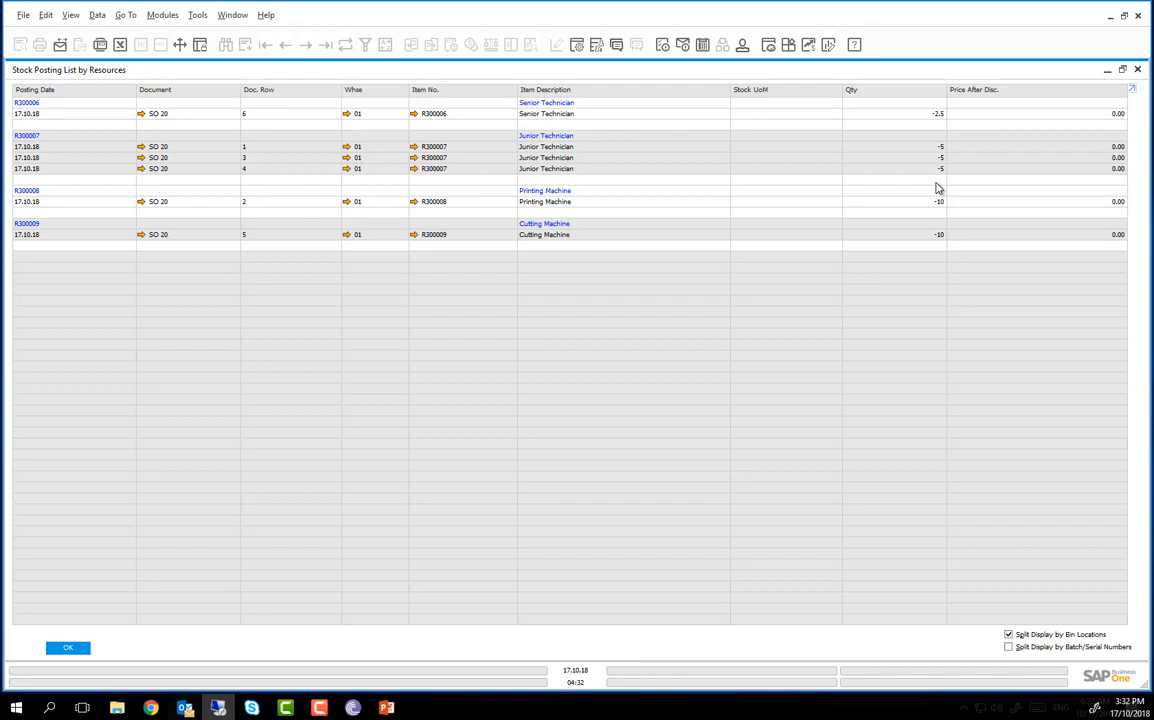
{"action": "key", "text": "Escape"}
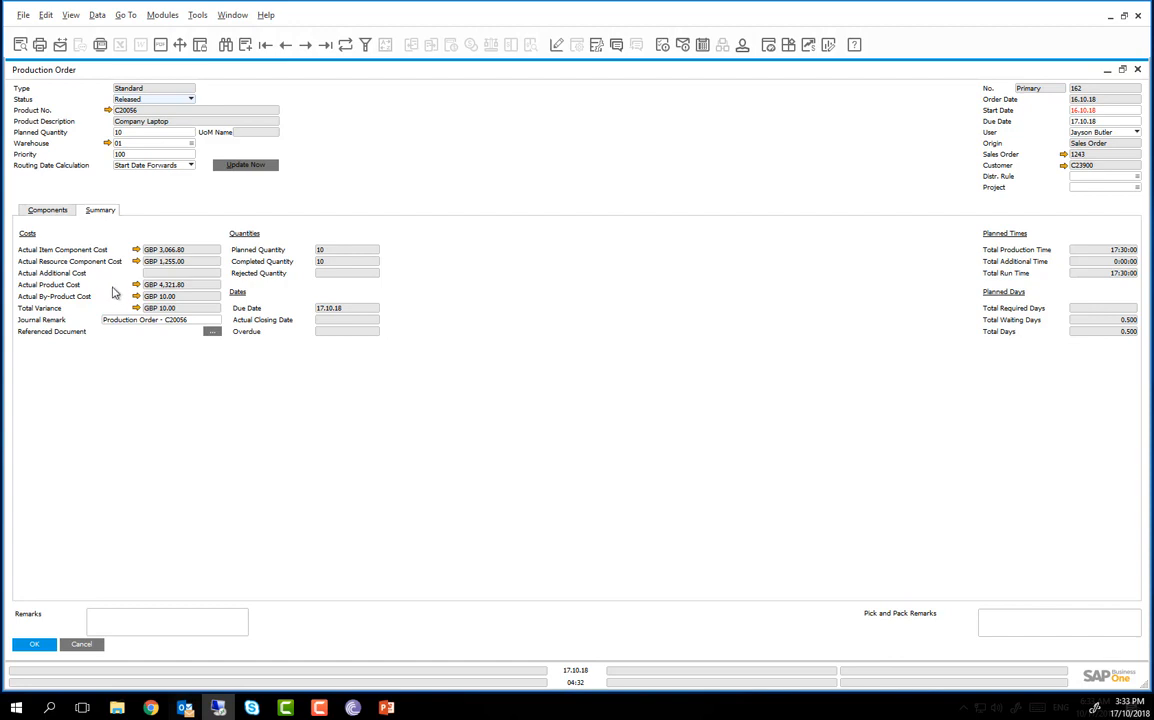
Examine the stock posting behind the actual product cost and the Metal Waste line in the total variance report
{"action": "left_click", "coordinate": [137, 286]}
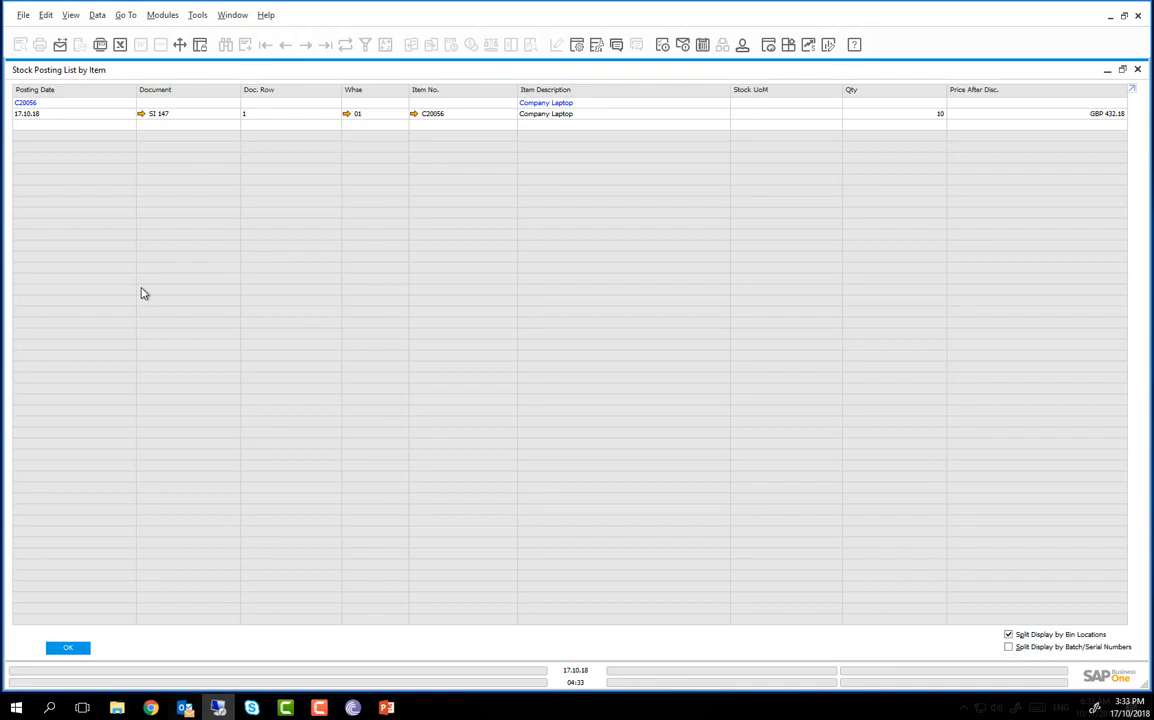
{"action": "key", "text": "Escape"}
{"action": "key", "text": "Escape"}
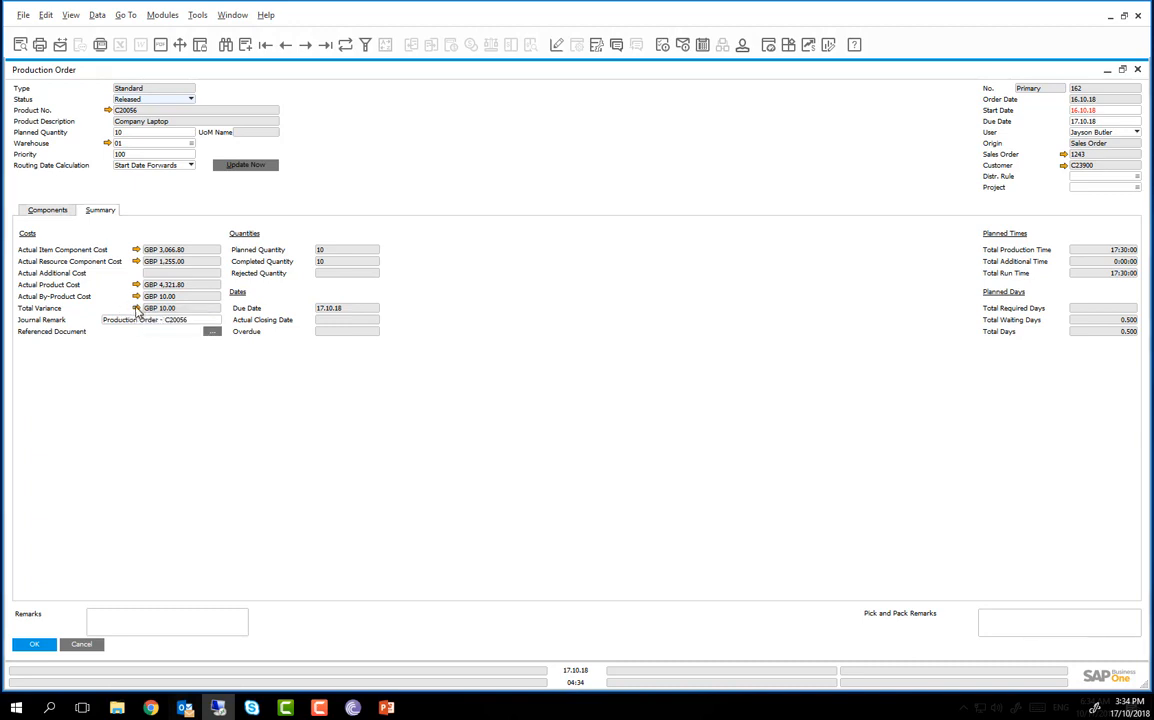
{"action": "left_click", "coordinate": [136, 308]}
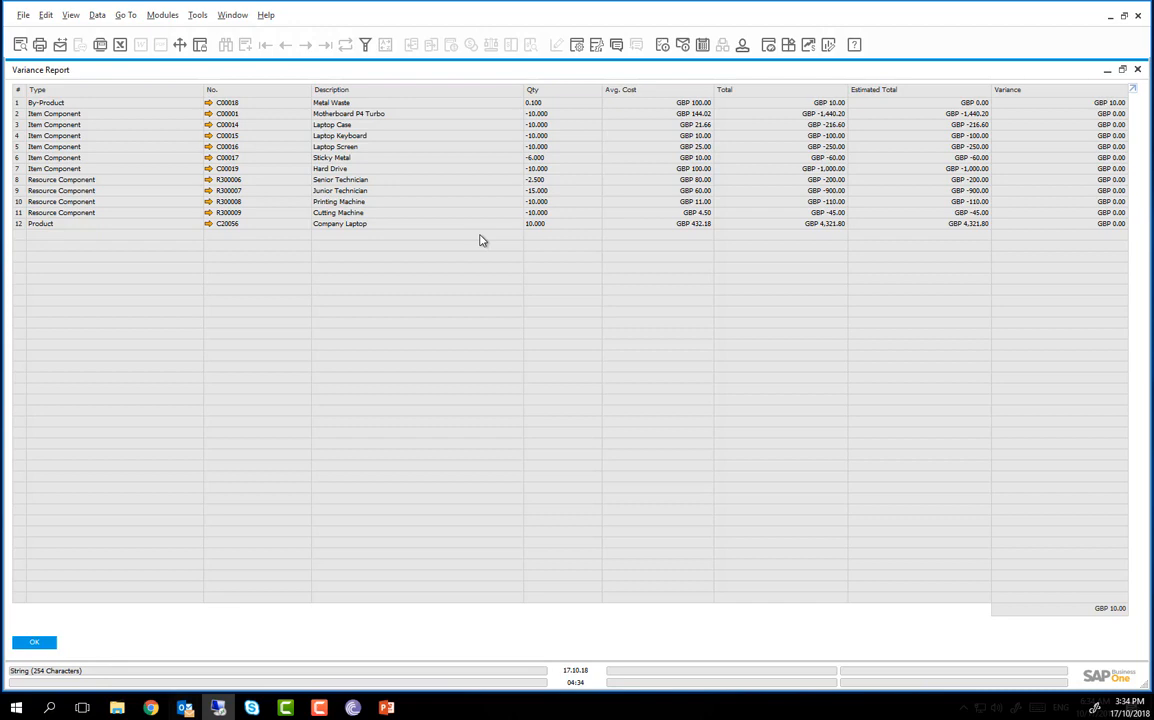
{"action": "left_click", "coordinate": [630, 104]}
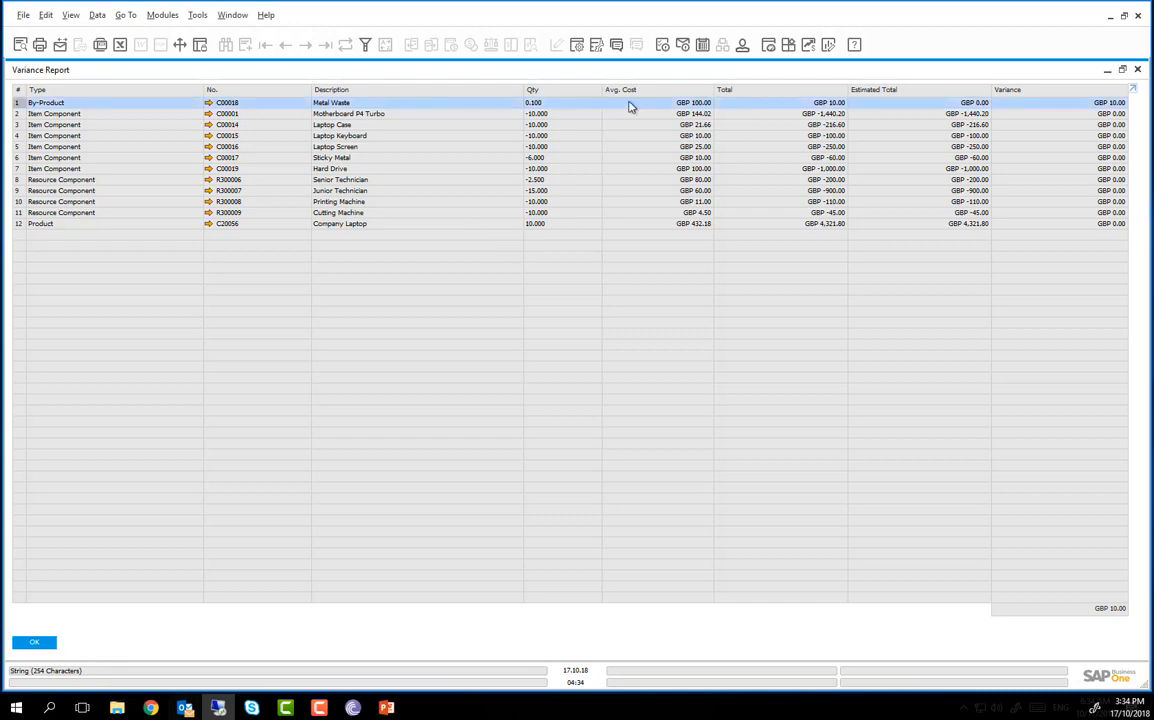
{"action": "key", "text": "Escape"}
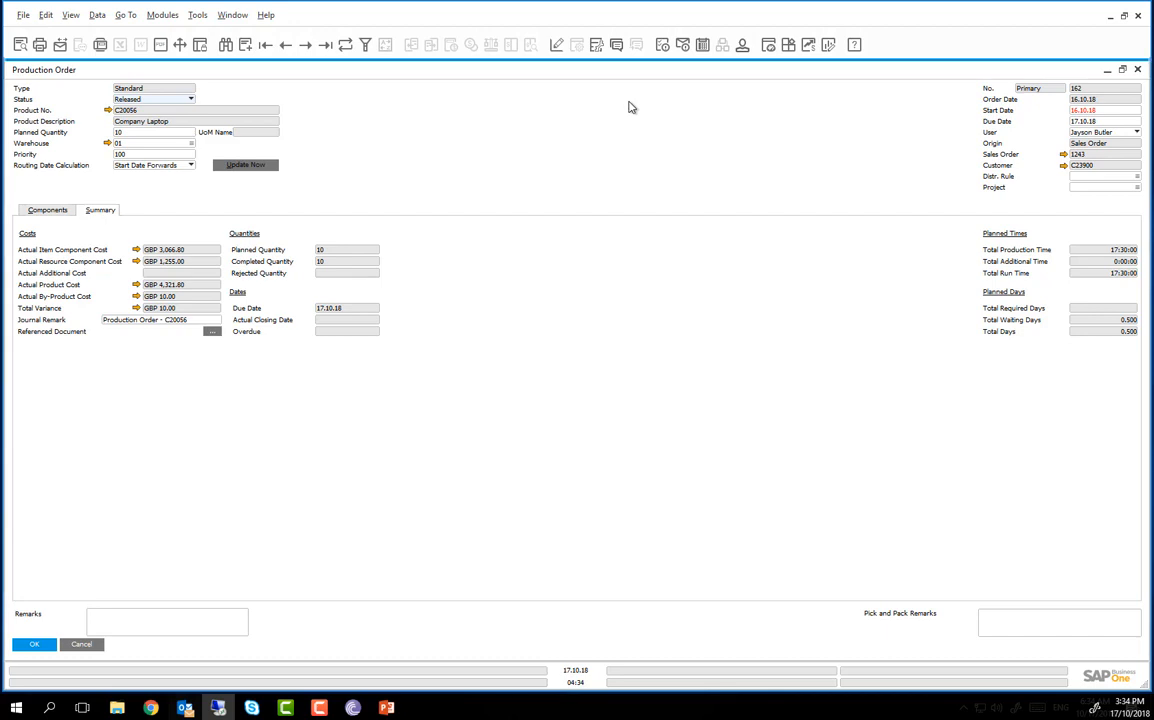